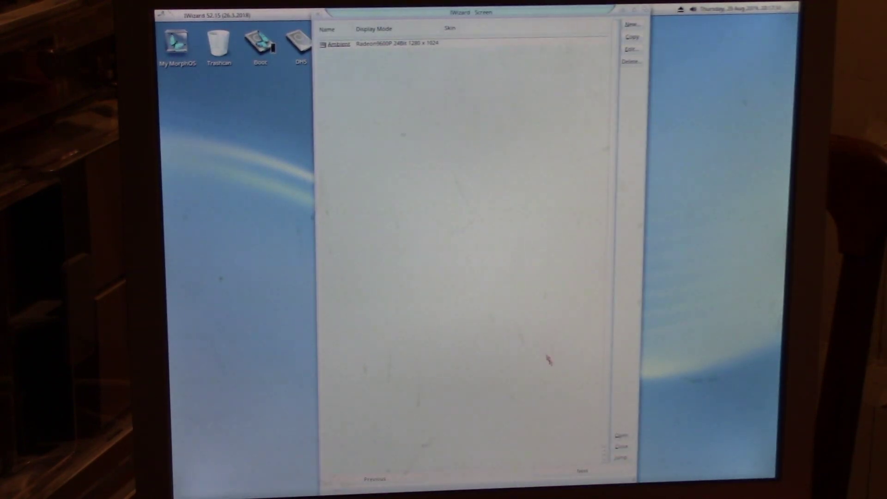
# Step: Keep the 1280 × 1024 Ambient Radeon screen mode and continue to the Time page
pyautogui.click(563, 474)
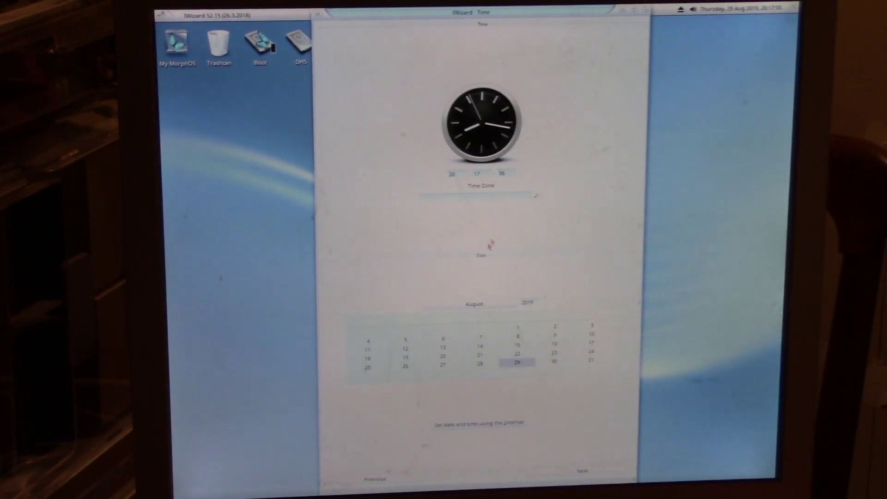
# Step: Accept the default time and keyboard settings to reach the Storage page
pyautogui.click(583, 472)
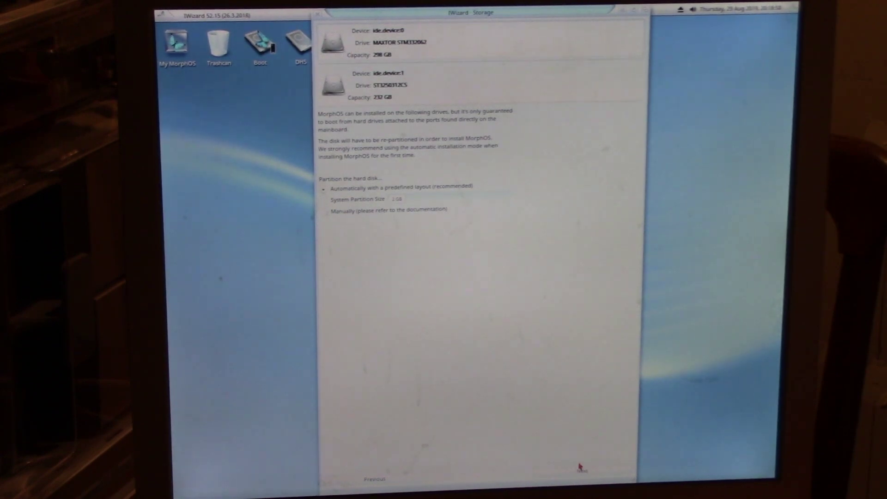
# Step: Partition the disk automatically with the predefined layout and confirm erasing it for installation
pyautogui.click(583, 472)
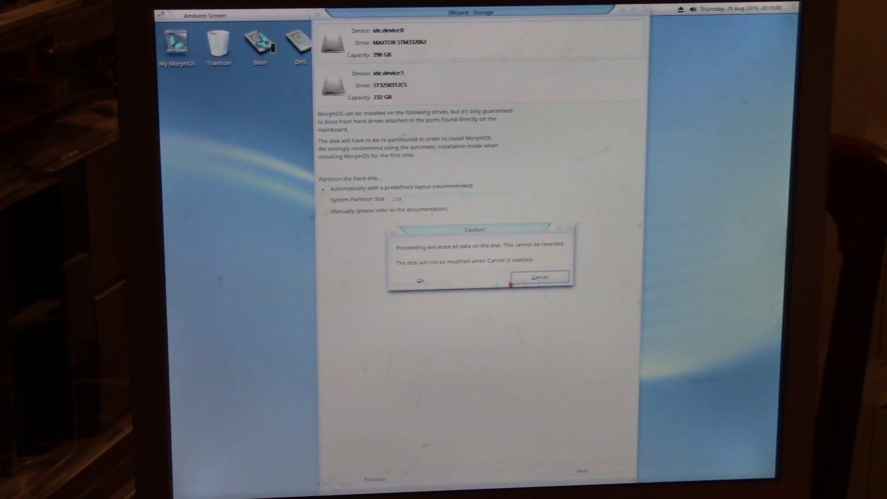
pyautogui.click(423, 283)
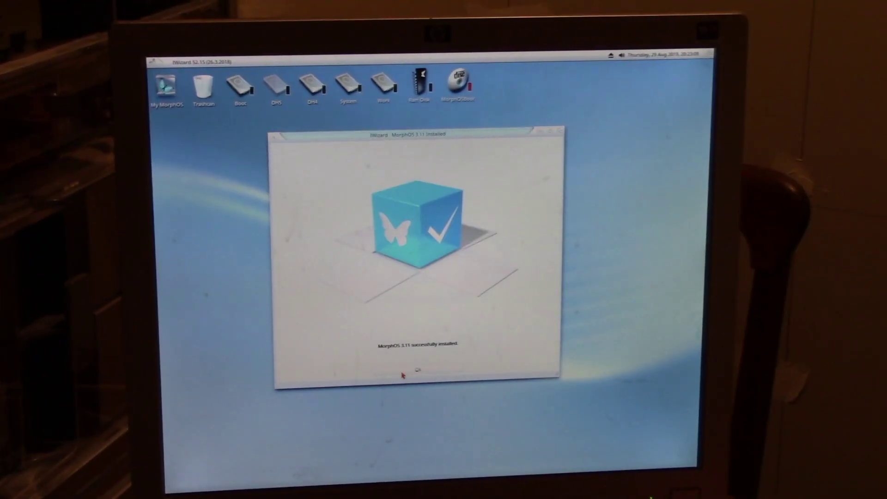
# Step: Dismiss the installation-complete message and choose Ambient > Shut Down from the menu bar
pyautogui.click(402, 375)
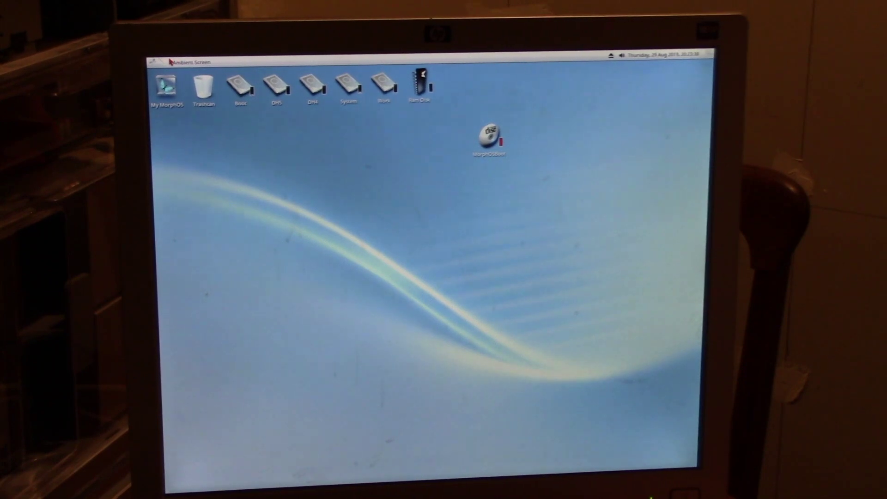
pyautogui.rightClick(155, 62)
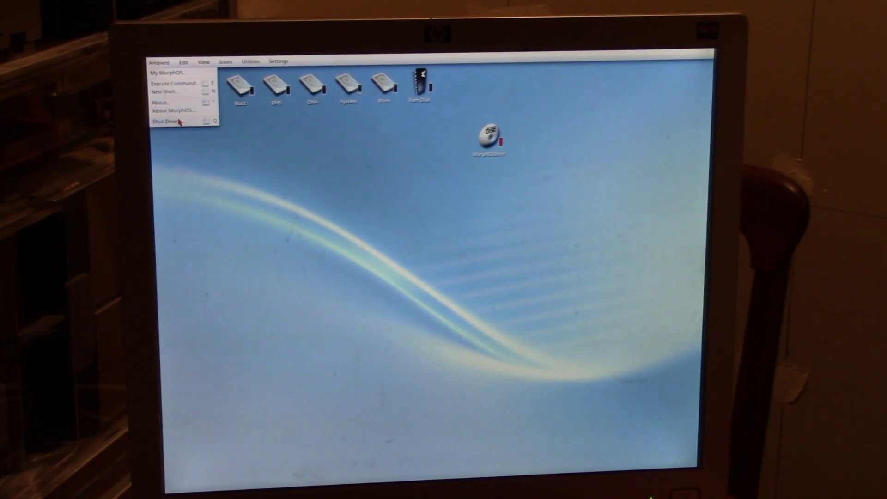
pyautogui.click(189, 122)
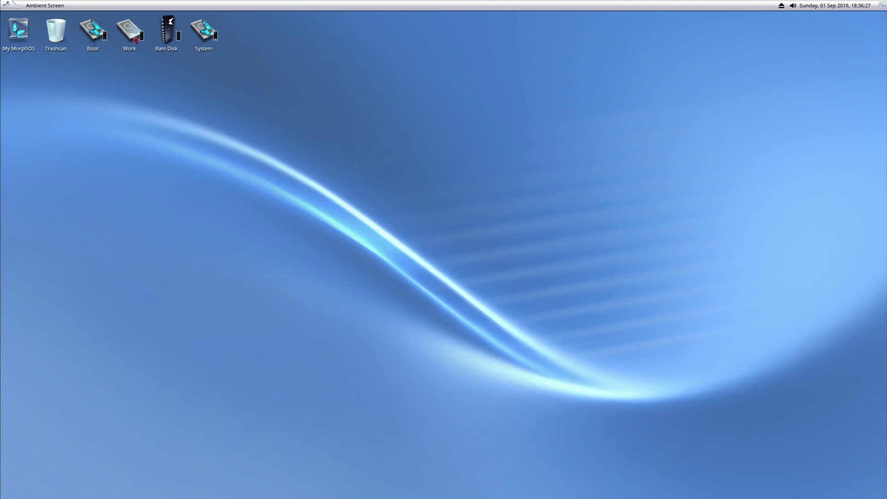
# Step: Select the Work and System drive icons and enlarge My MorphOS to show all drawers
pyautogui.click(92, 37)
pyautogui.click(132, 35)
pyautogui.click(165, 35)
pyautogui.click(203, 35)
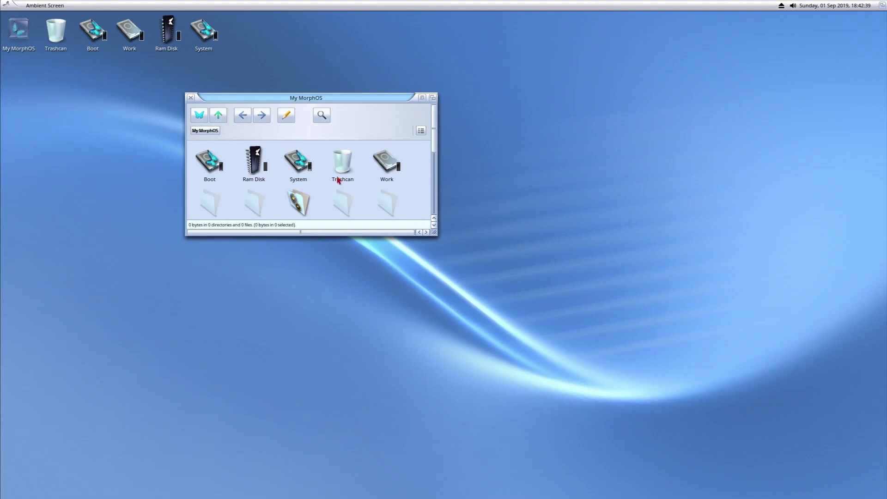
pyautogui.moveTo(434, 232); pyautogui.dragTo(571, 389)
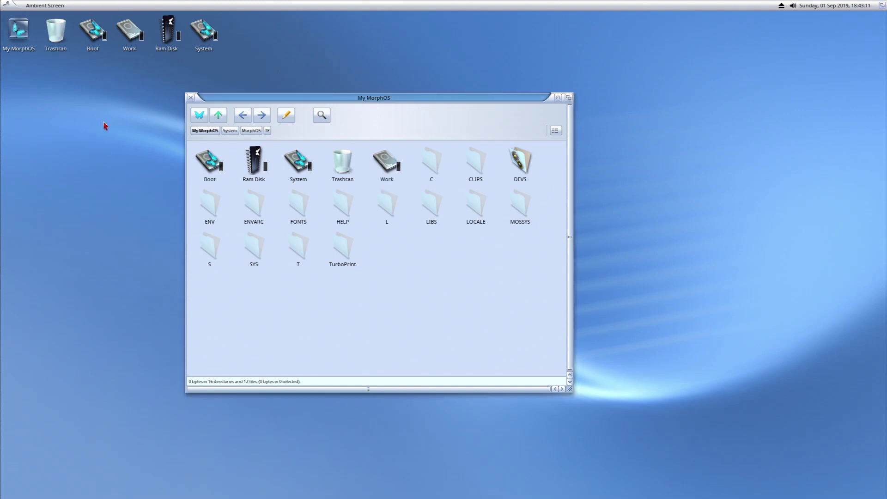
# Step: Open system Preferences and view Network settings, selecting the GETOFFMYWIRELESS wireless network
pyautogui.rightClick(101, 5)
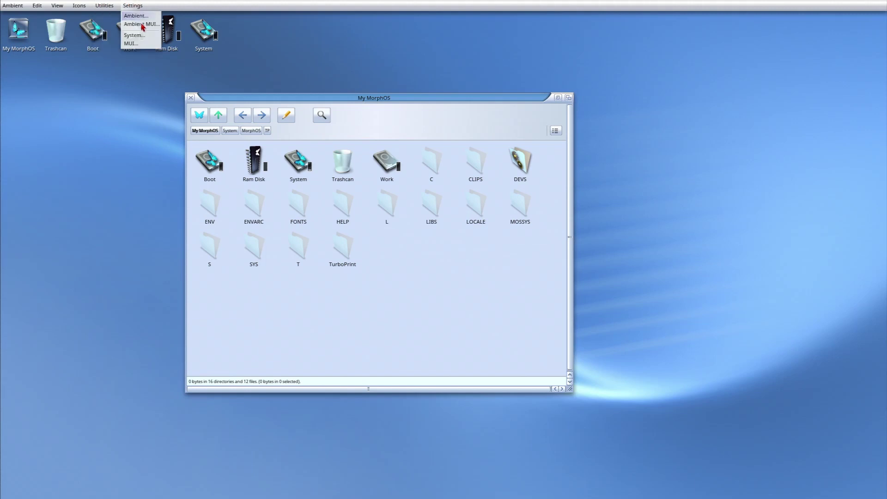
pyautogui.click(143, 42)
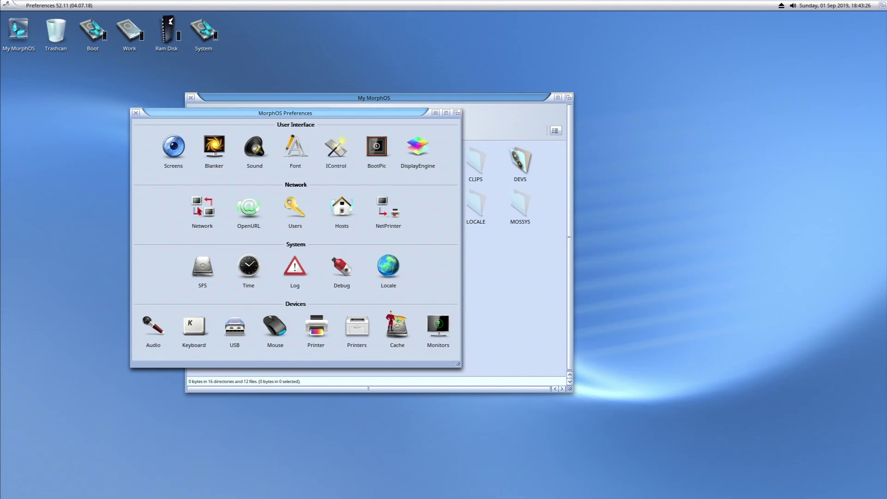
pyautogui.click(204, 209)
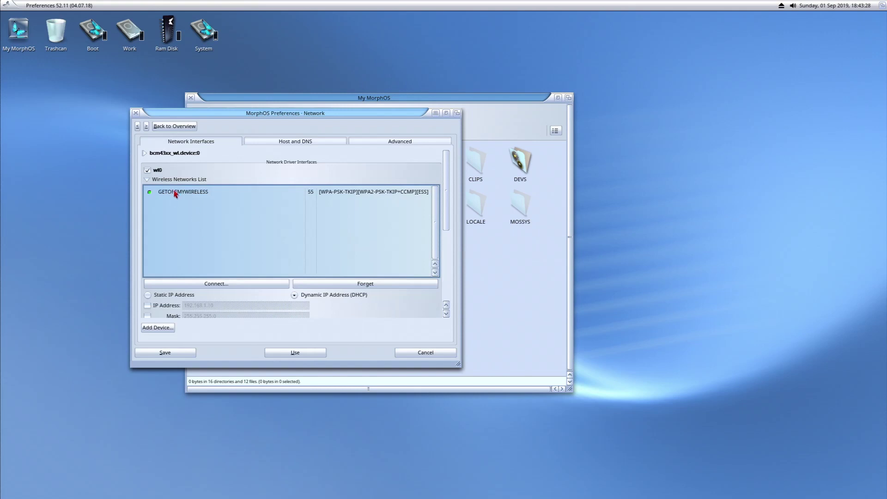
pyautogui.click(176, 191)
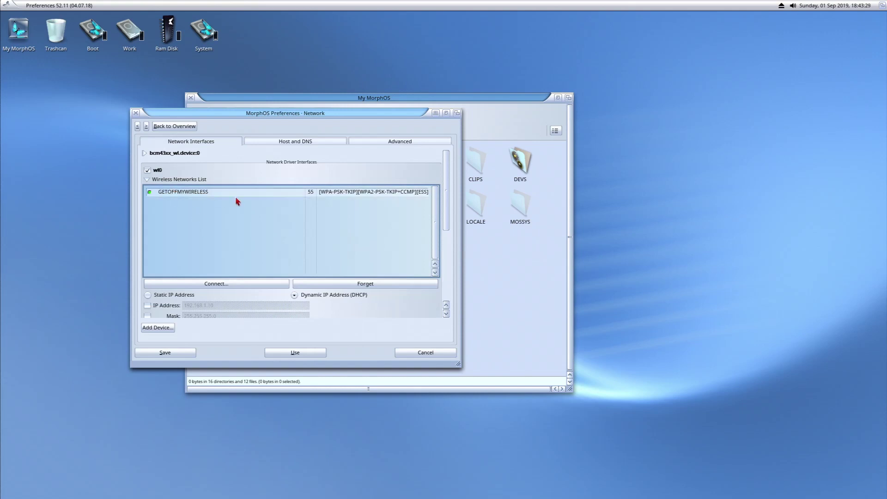
pyautogui.click(132, 115)
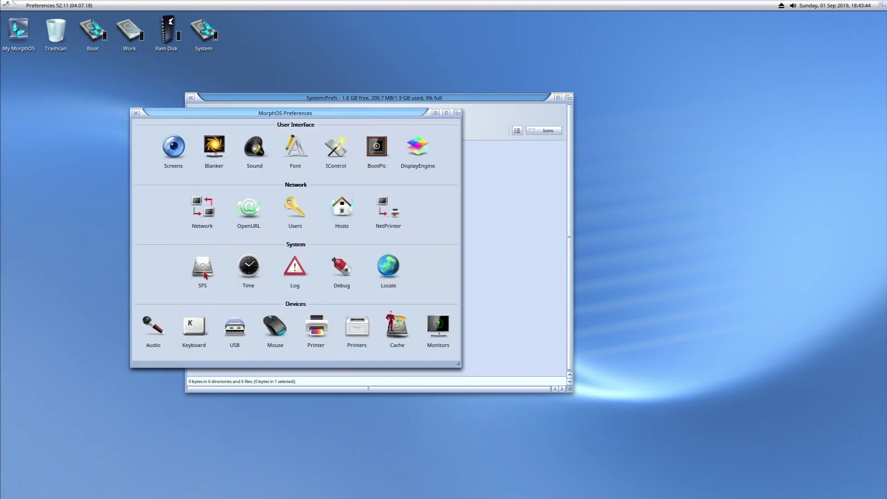
# Step: View the SFS and BootPic settings without changes, then centre the System drive window
pyautogui.click(204, 272)
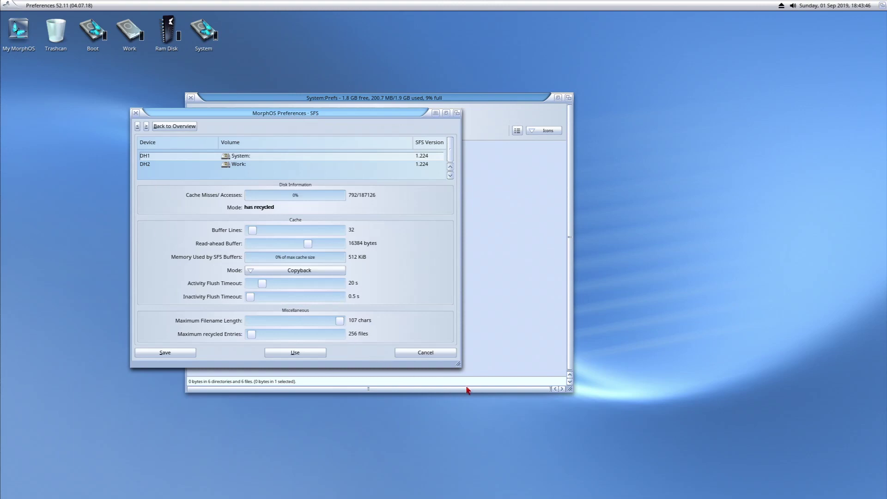
pyautogui.click(410, 353)
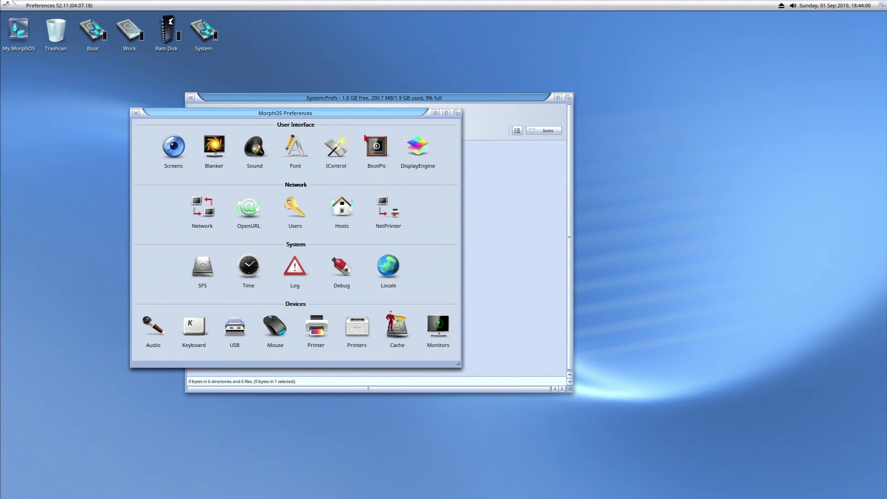
pyautogui.click(366, 140)
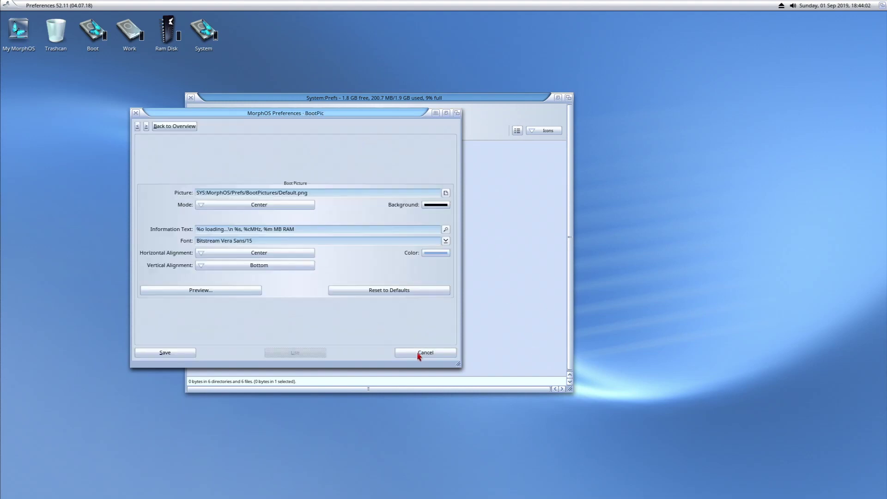
pyautogui.click(431, 354)
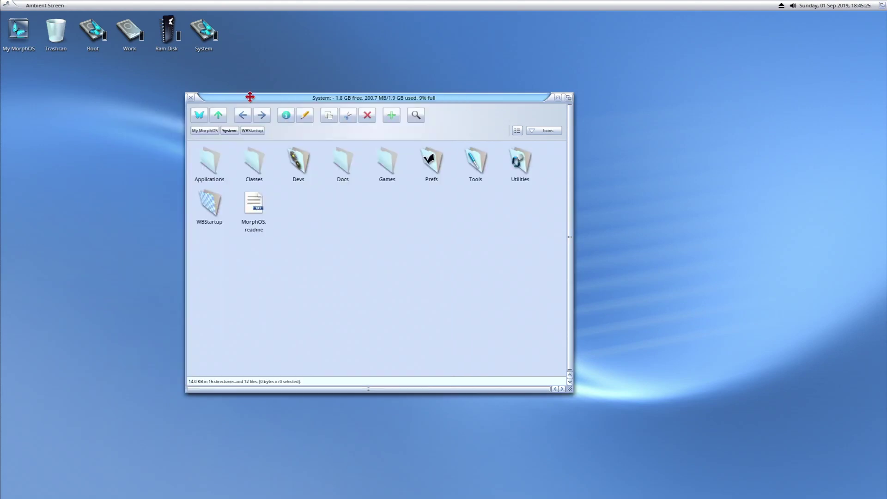
pyautogui.moveTo(247, 95); pyautogui.dragTo(350, 111)
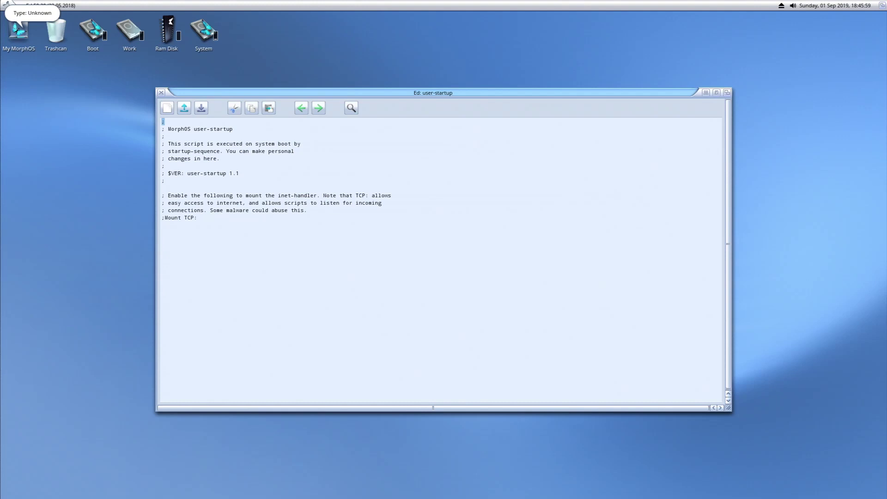
# Step: Add a RUN>NIL: SmbFS line with workgroup, user name, password, VOLUME=amiga: and SERVICE=//xserv2/amiga
pyautogui.press('Down')
pyautogui.press('Down')
pyautogui.press('Down')
pyautogui.press('Down')
pyautogui.press('Down')
pyautogui.press('Down')
pyautogui.press('Down')
pyautogui.press('Down')
pyautogui.press('Down')
pyautogui.press('Down')
pyautogui.write('R')
pyautogui.write('UN')
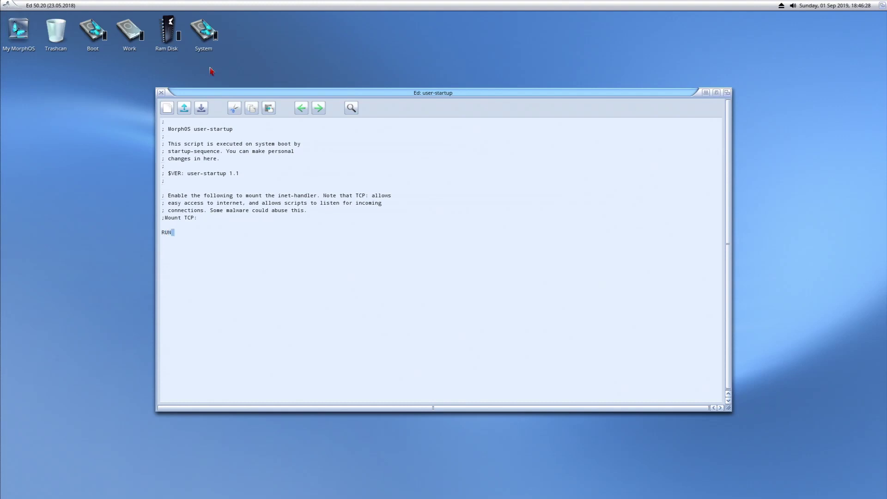
pyautogui.write('>NIL: SmbFS WORKGROUP=workgroup USE')
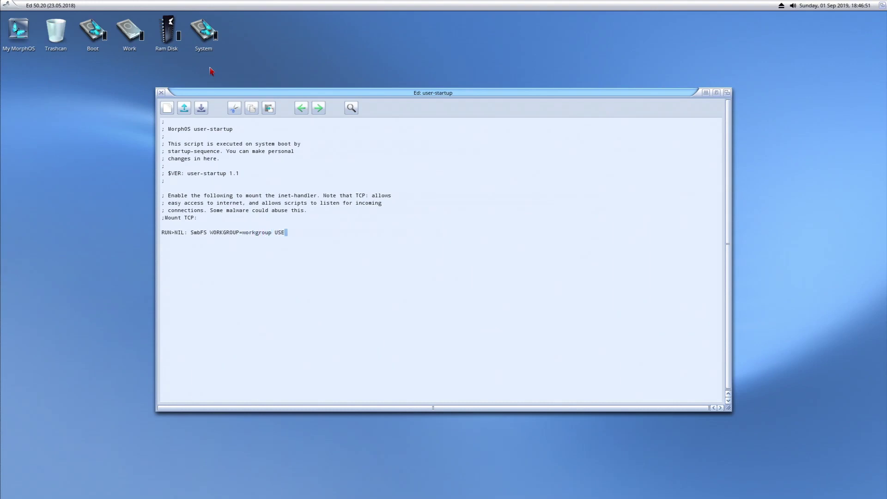
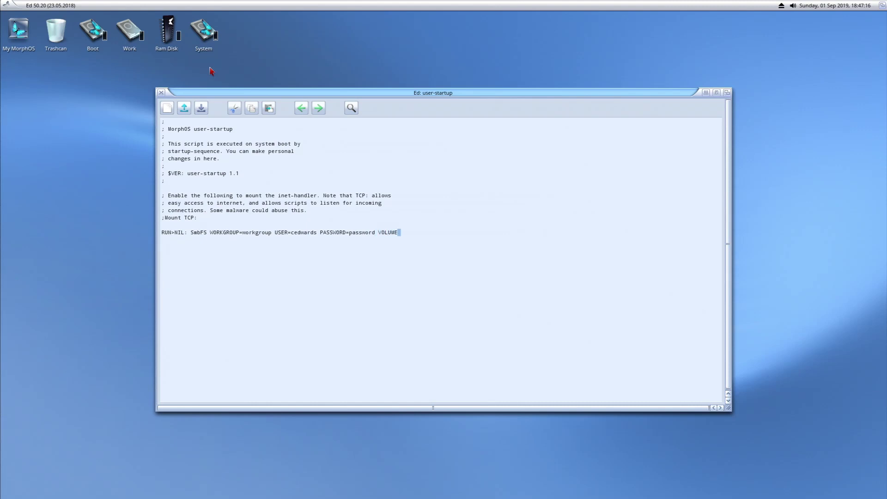
pyautogui.write('=amiga')
pyautogui.write(': SERVICE=')
pyautogui.write('//xserv2/amiga')
pyautogui.press('Left')
pyautogui.press('Left')
pyautogui.press('Left')
pyautogui.press('Left')
pyautogui.press('Left')
pyautogui.press('Left')
pyautogui.press('Left')
pyautogui.press('Left')
pyautogui.press('Left')
pyautogui.press('Left')
pyautogui.press('Left')
pyautogui.press('Left')
pyautogui.press('Left')
pyautogui.press('Left')
pyautogui.press('Left')
pyautogui.press('Left')
pyautogui.press('Left')
pyautogui.press('Left')
pyautogui.press('Left')
pyautogui.press('Left')
pyautogui.press('Left')
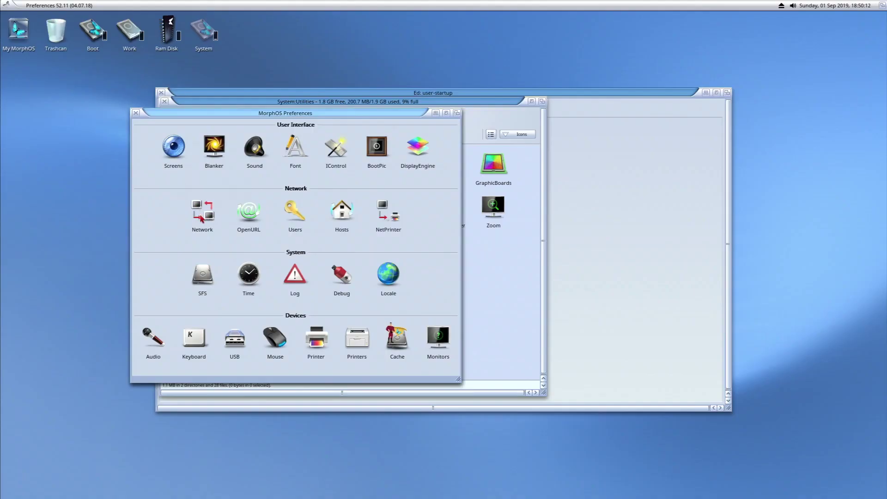
# Step: Add a Hosts entry mapping 192.168.1.2 to xserv2 and save the hosts list
pyautogui.click(346, 221)
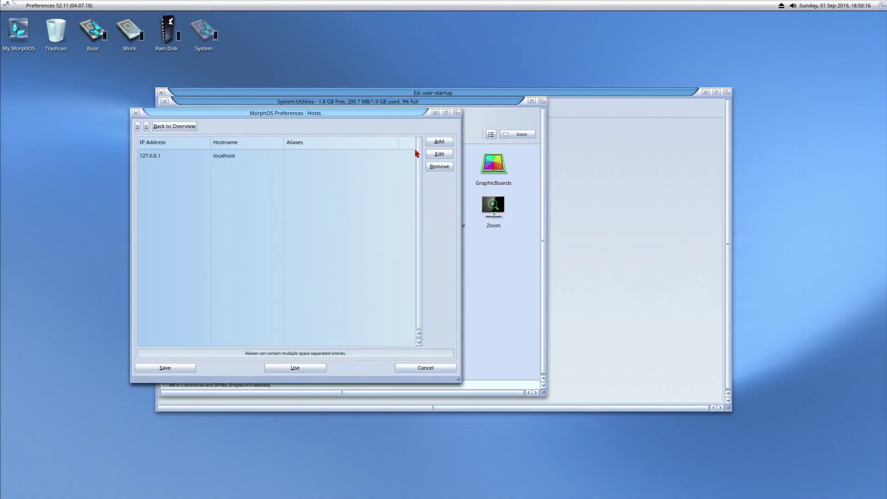
pyautogui.click(447, 143)
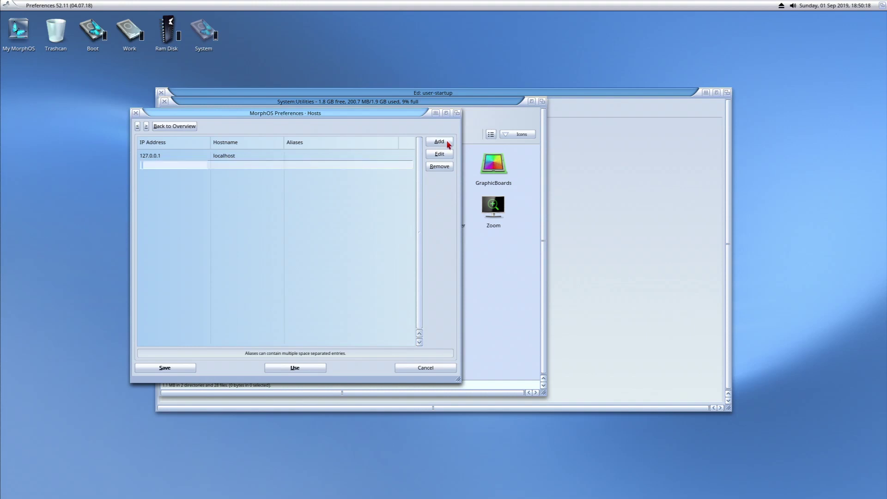
pyautogui.write('192.168.1.2')
pyautogui.press('Tab')
pyautogui.write('xserv2')
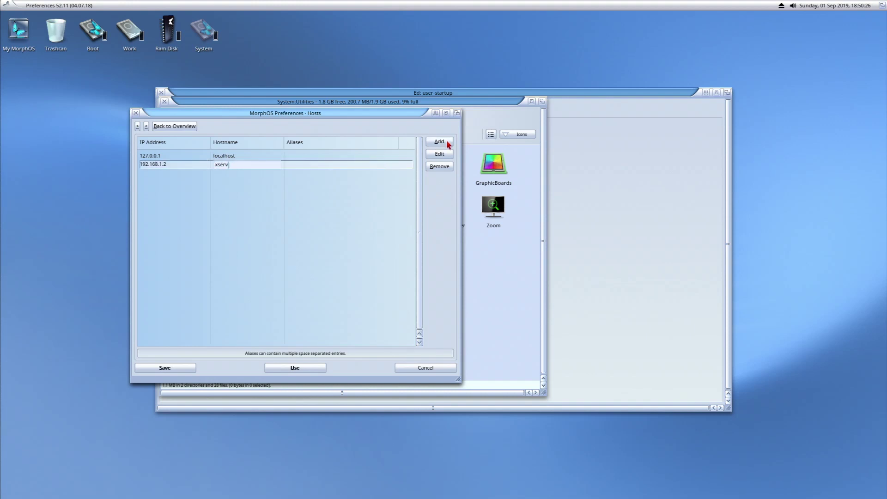
pyautogui.click(342, 226)
pyautogui.click(142, 370)
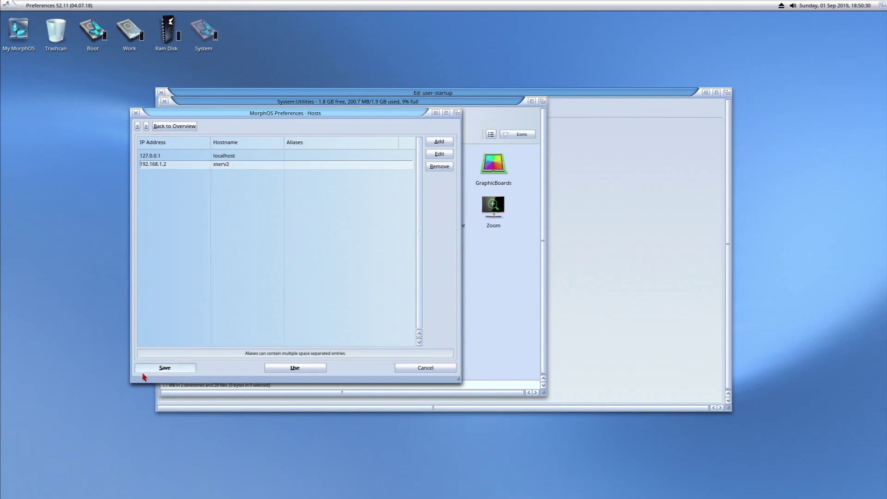
pyautogui.press('super+e')
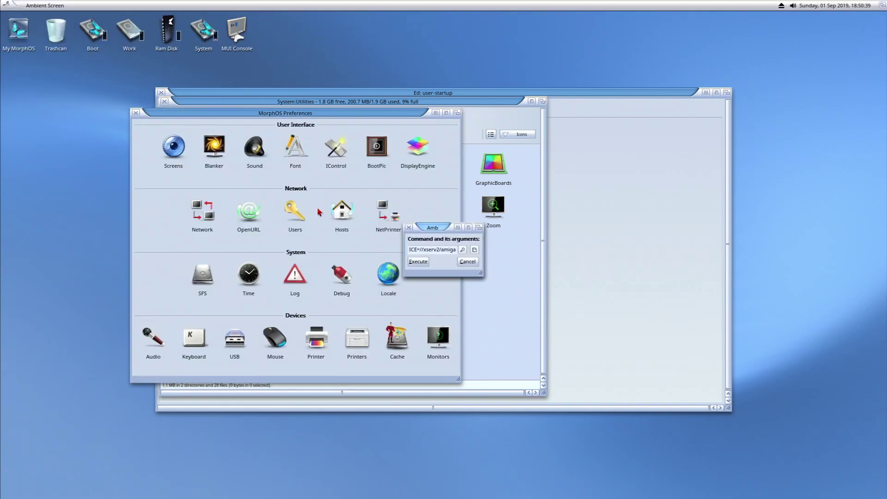
# Step: Mount the //xserv2/amiga share, set its window to All Files, and browse its contents
pyautogui.click(418, 261)
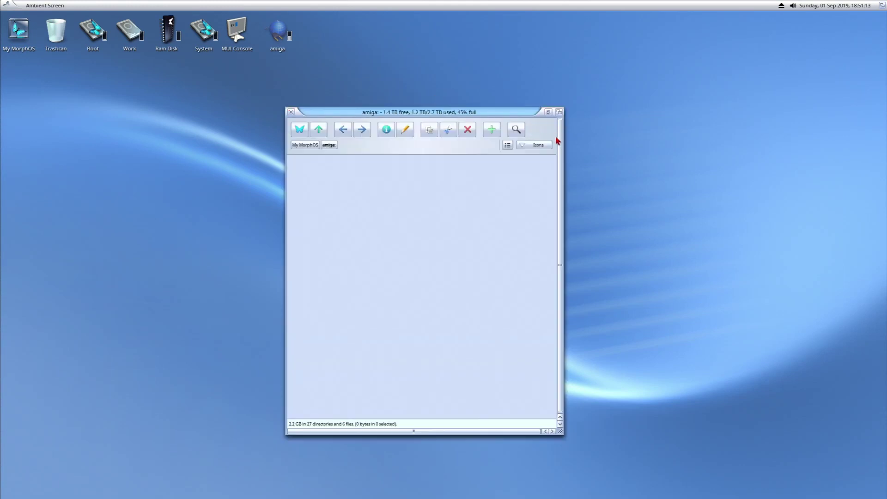
pyautogui.click(545, 145)
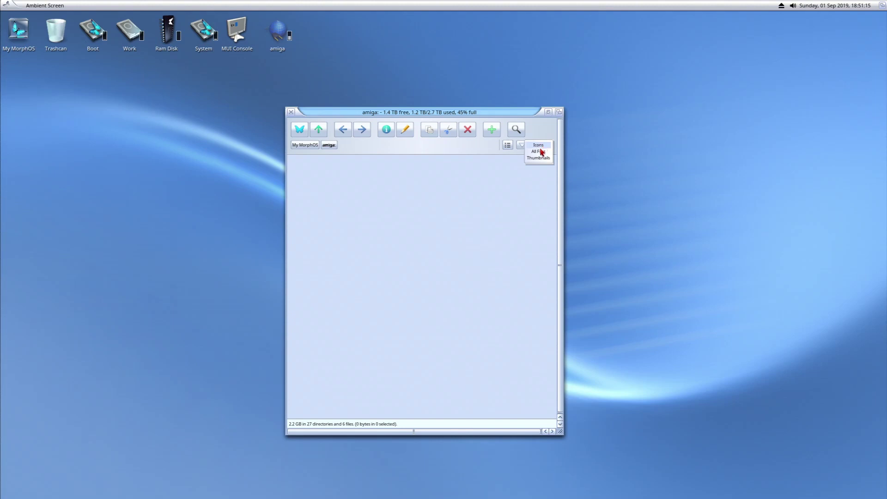
pyautogui.click(539, 151)
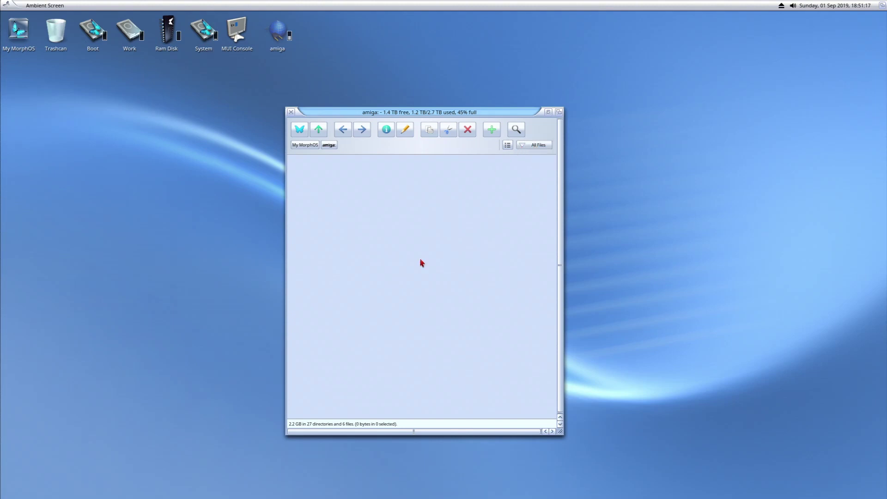
pyautogui.click(508, 146)
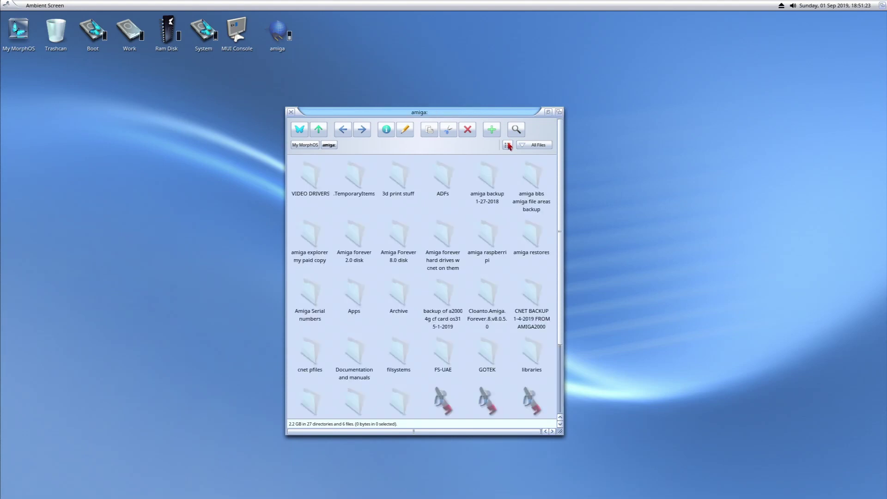
pyautogui.click(508, 145)
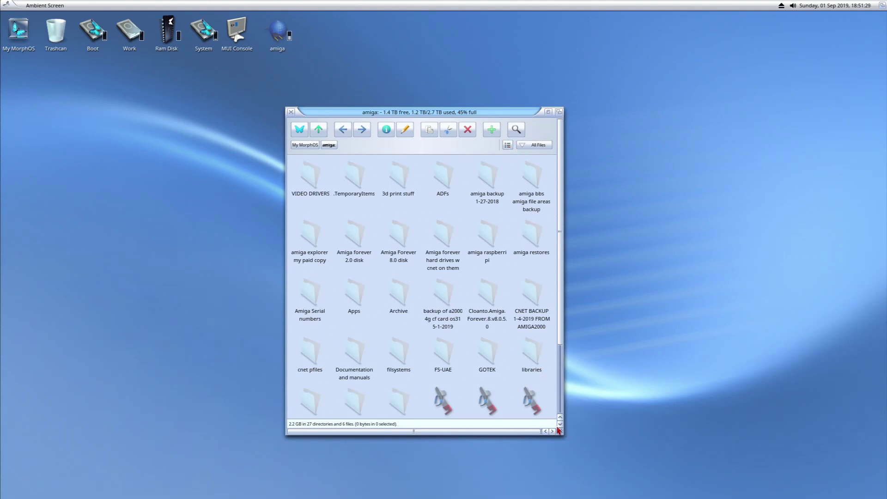
pyautogui.scroll(-3, 392, 288)
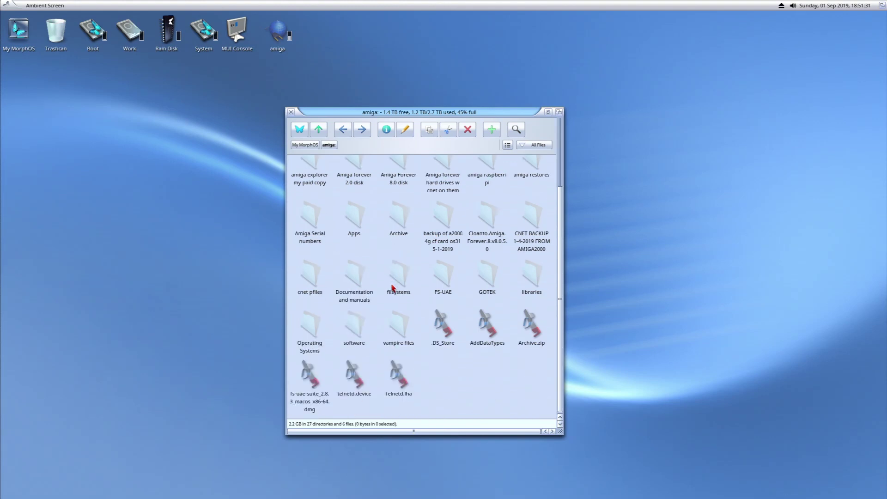
pyautogui.scroll(3, 426, 290)
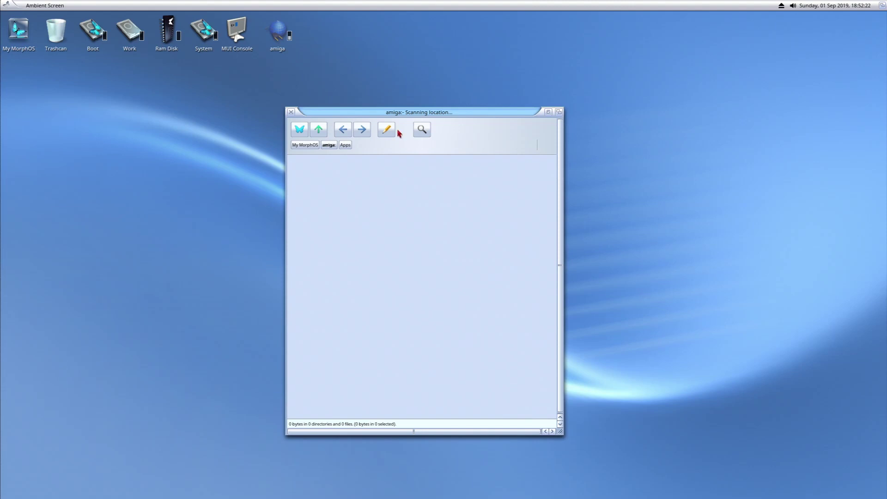
# Step: Run 'dismount amiga:' from the Ambient Execute Command prompt
pyautogui.rightClick(26, 6)
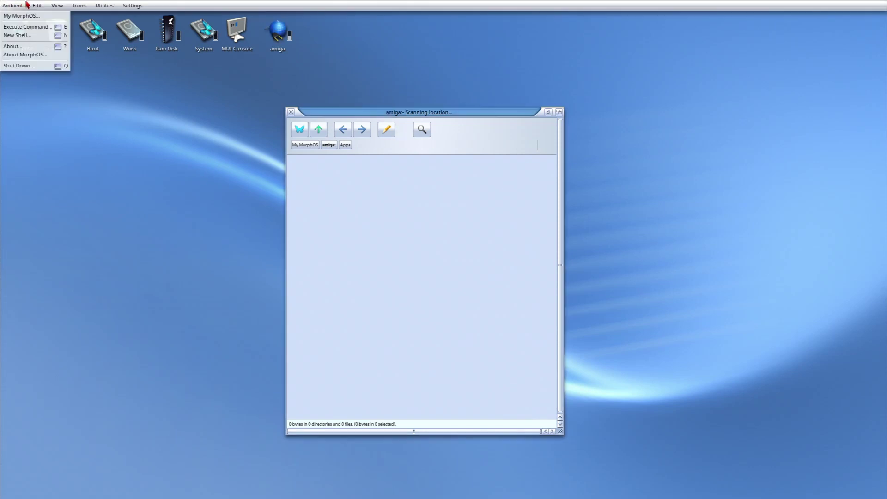
pyautogui.click(19, 28)
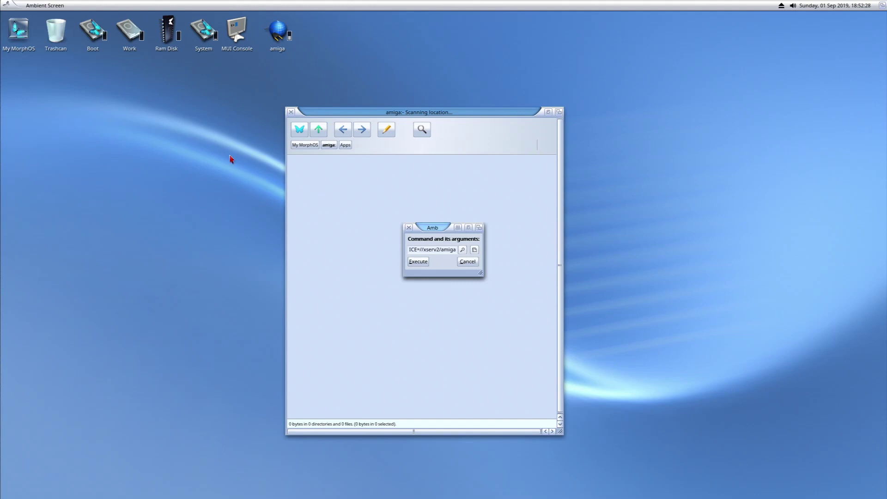
pyautogui.press('BackSpace')
pyautogui.press('BackSpace')
pyautogui.press('BackSpace')
pyautogui.press('BackSpace')
pyautogui.press('BackSpace')
pyautogui.press('BackSpace')
pyautogui.press('BackSpace')
pyautogui.press('BackSpace')
pyautogui.press('BackSpace')
pyautogui.press('BackSpace')
pyautogui.press('BackSpace')
pyautogui.press('BackSpace')
pyautogui.press('BackSpace')
pyautogui.press('BackSpace')
pyautogui.press('BackSpace')
pyautogui.press('BackSpace')
pyautogui.press('BackSpace')
pyautogui.press('BackSpace')
pyautogui.write('dismount amiga:')
pyautogui.press('Return')
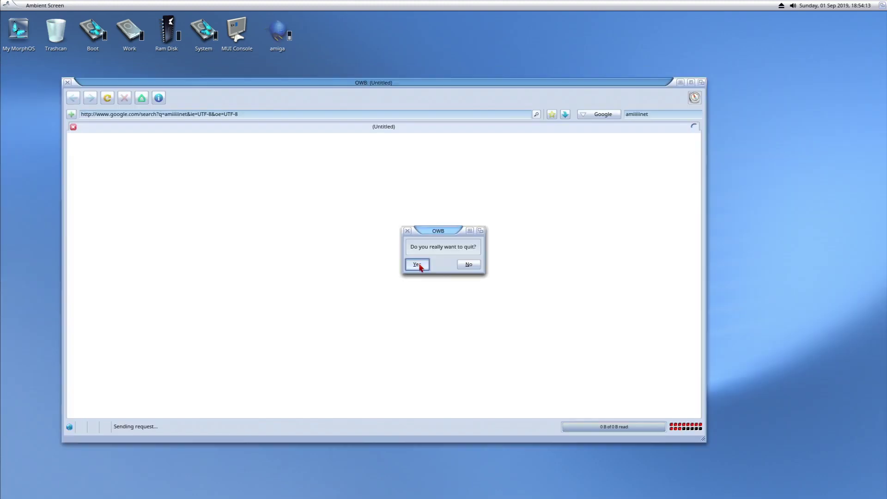
# Step: Quit Odyssey, centre the System window, and open Applications to list Apdf, OWB and ZVNC
pyautogui.click(415, 262)
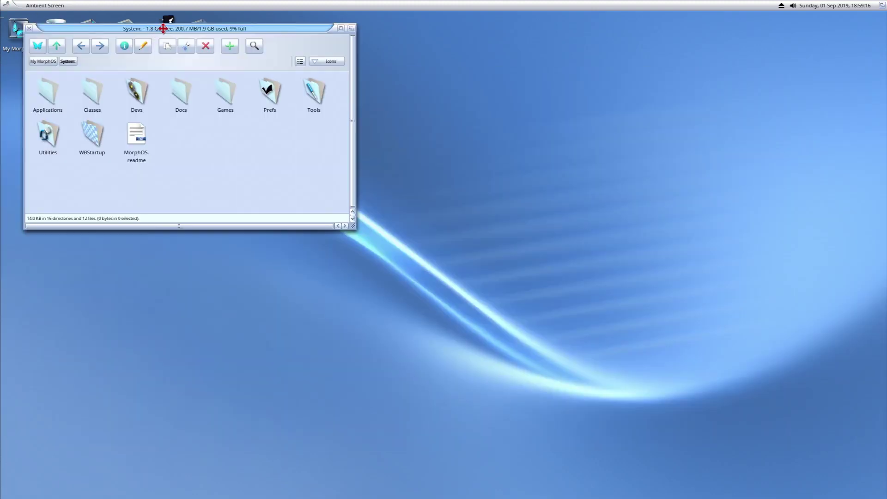
pyautogui.moveTo(165, 28); pyautogui.dragTo(372, 129)
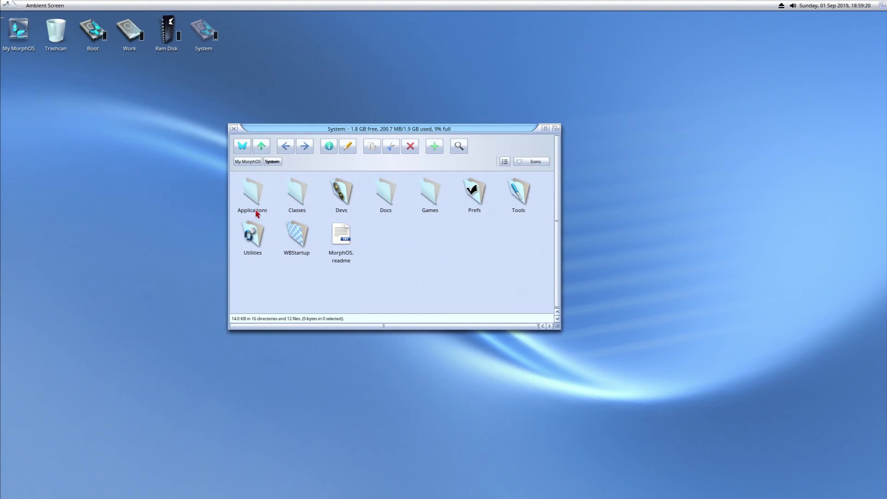
pyautogui.doubleClick(254, 190)
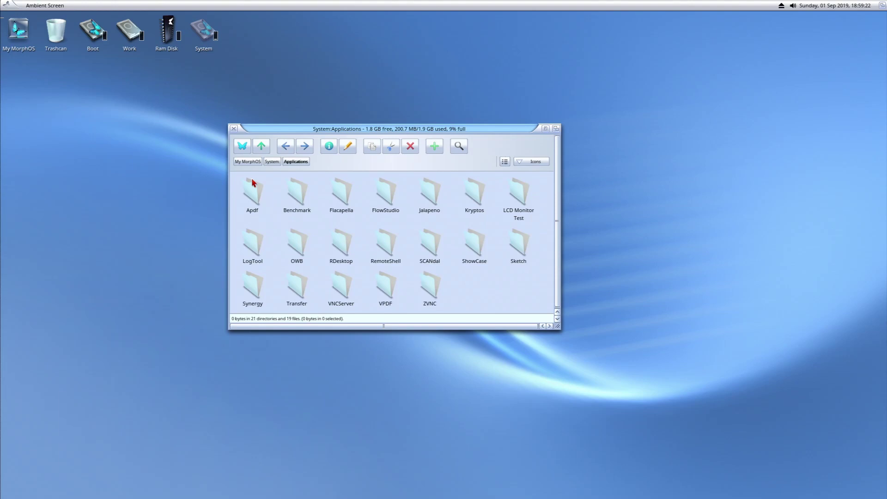